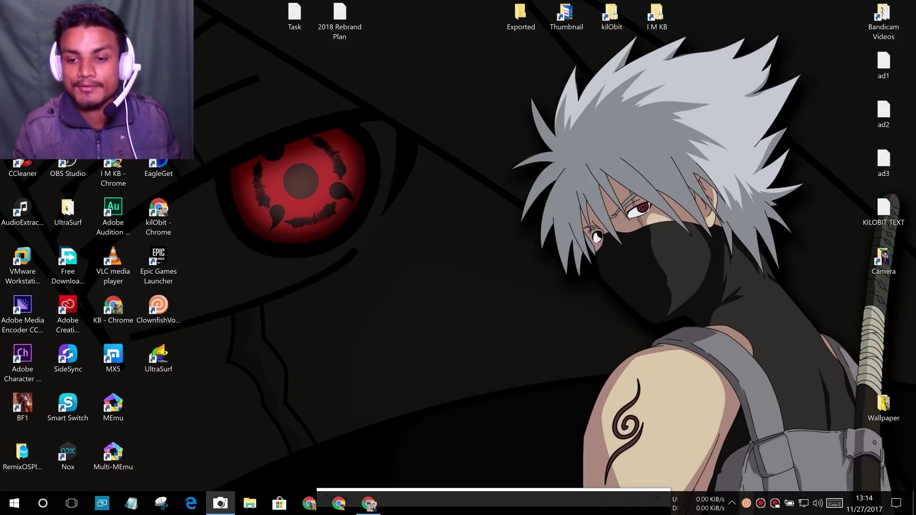
Turn the Clownfish voice changer off from its tray icon menu.
right_click(745, 503)
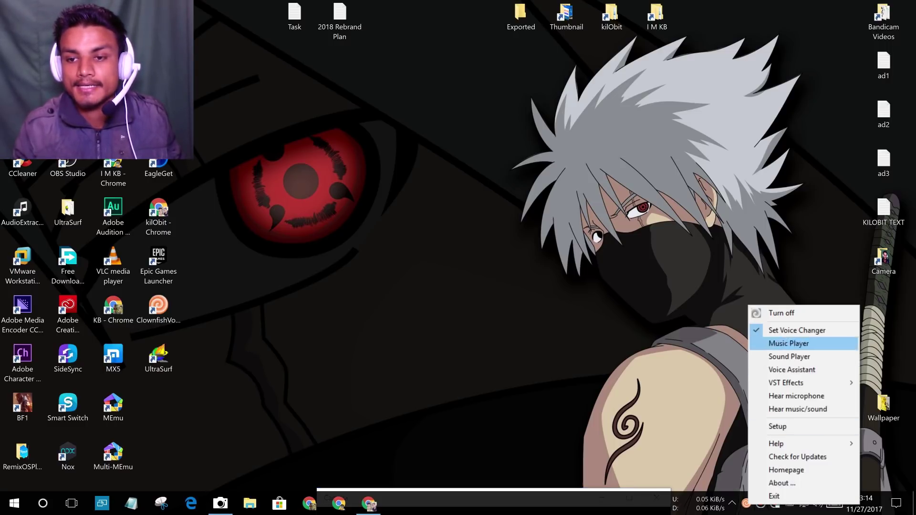
click(763, 314)
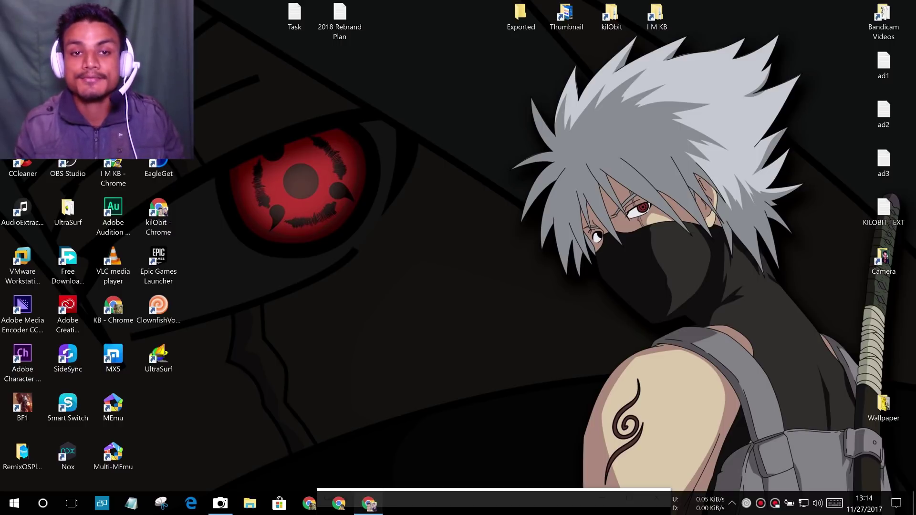
click(369, 503)
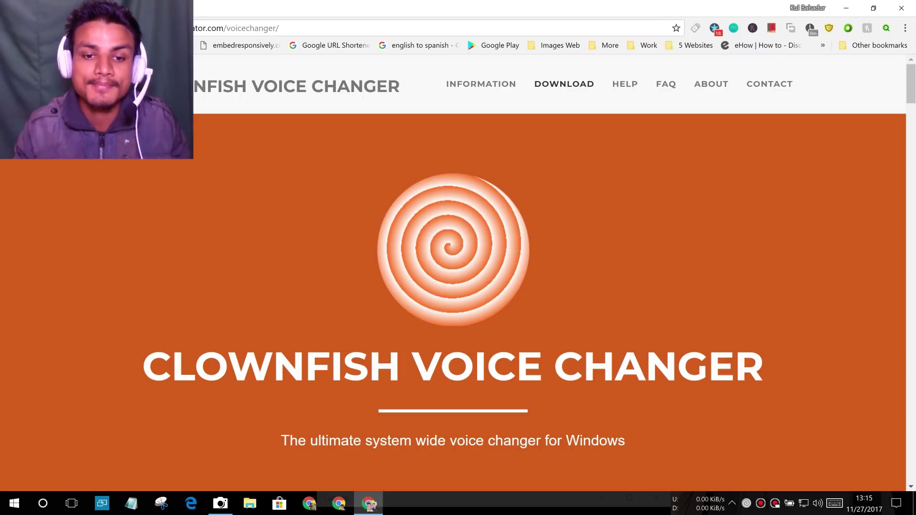
scroll(453, 286, down, 4)
scroll(453, 286, up, 2)
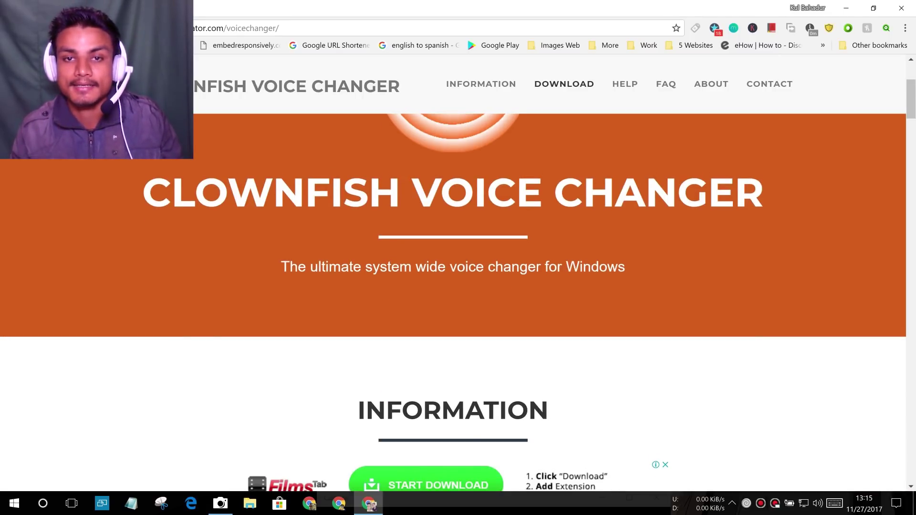
scroll(453, 286, down, 10)
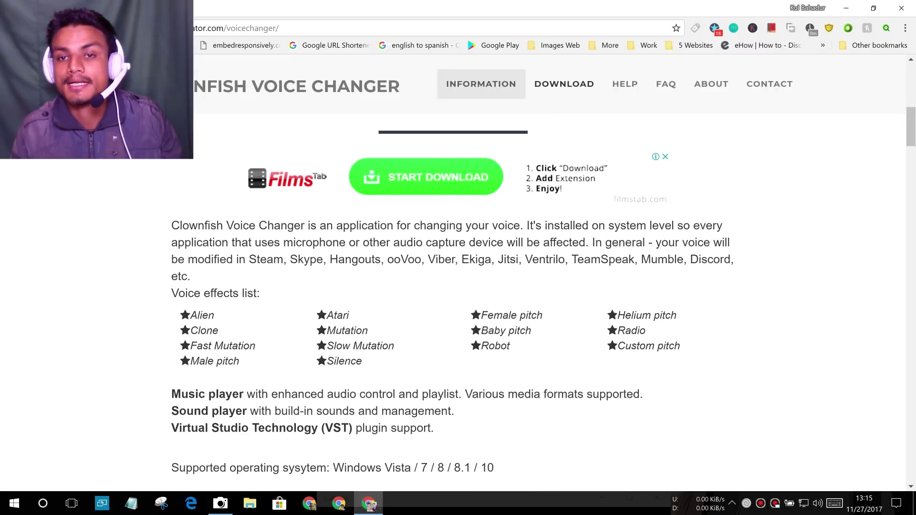
scroll(453, 286, down, 6)
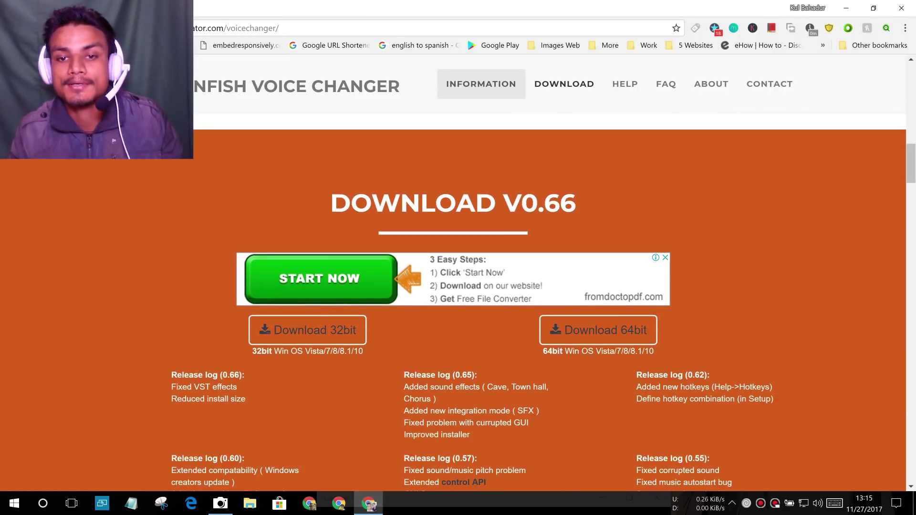
drag(503, 203, 575, 202)
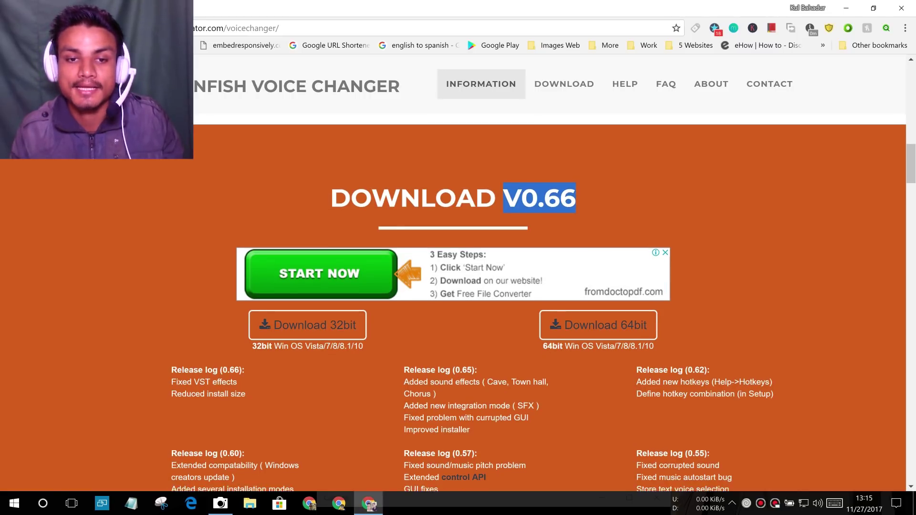
scroll(548, 310, down, 3)
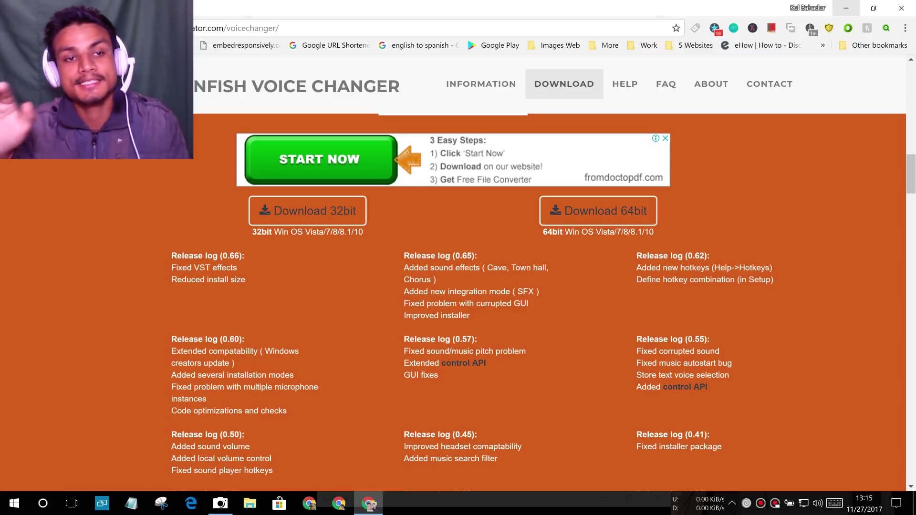
click(845, 8)
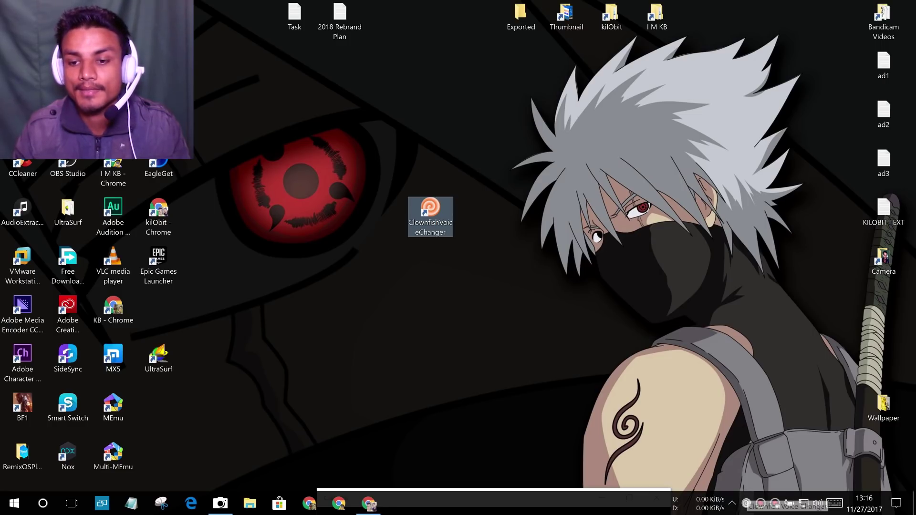
Open the Set Voice Changer window from the tray menu and move it to screen centre.
right_click(746, 504)
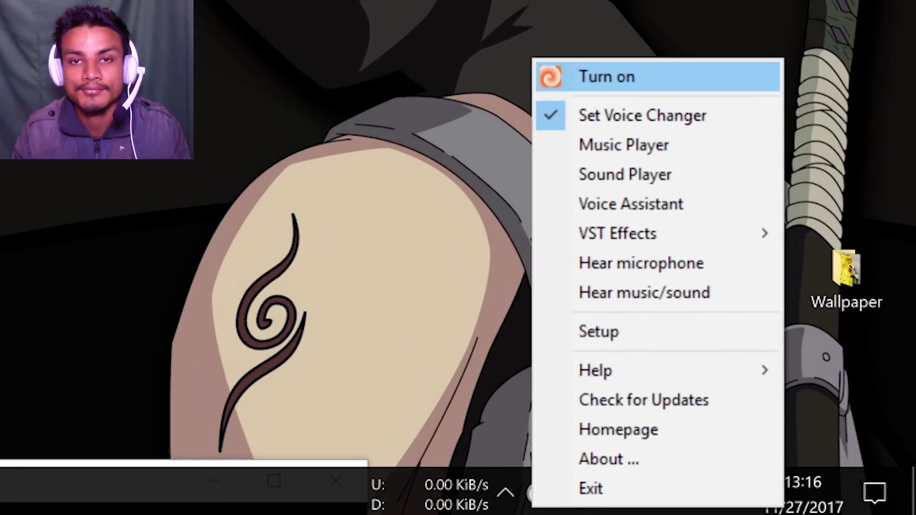
key(Down)
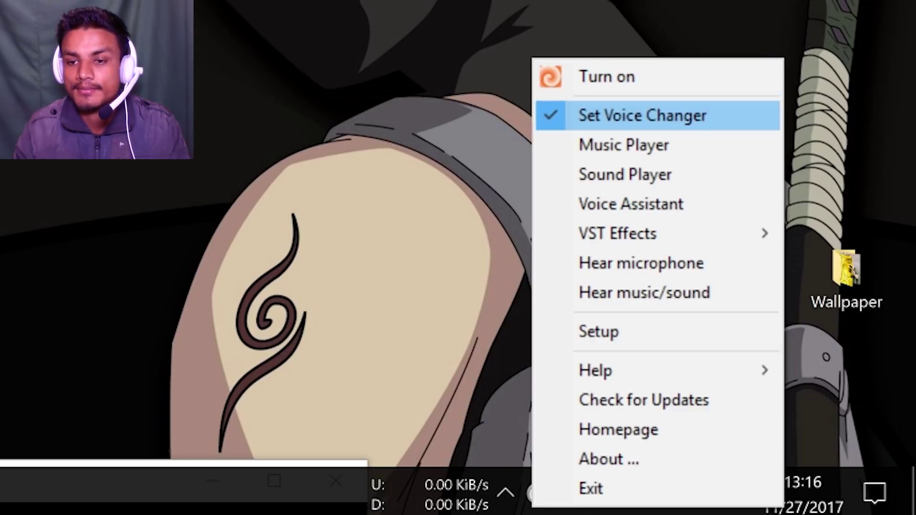
key(Return)
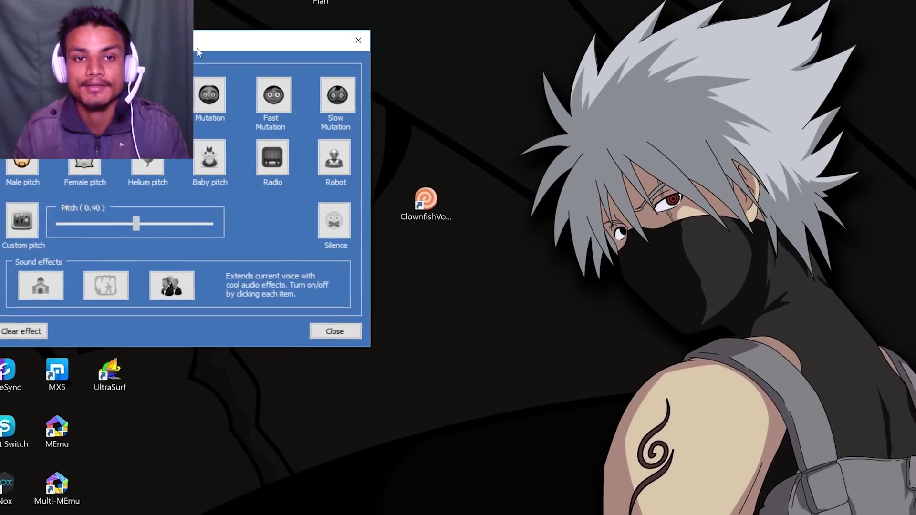
drag(198, 49, 495, 90)
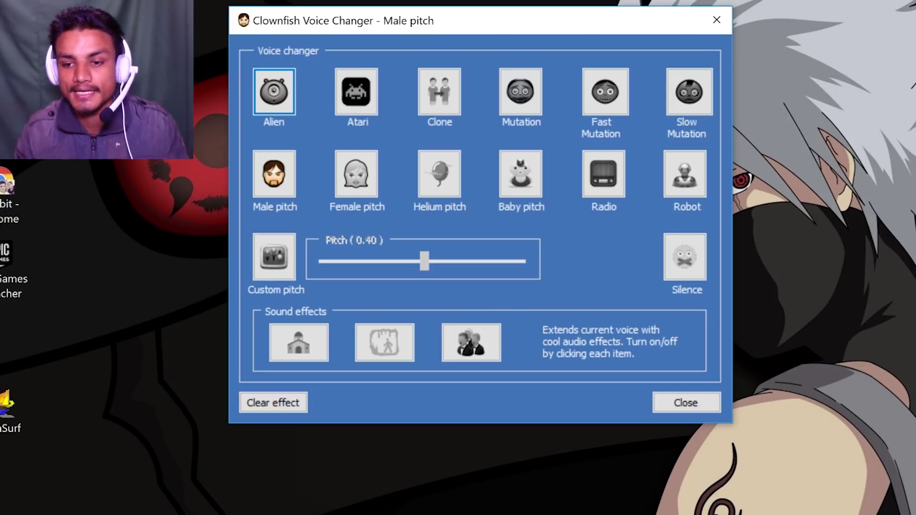
Toggle voice changing on, off and on again from the tray, then reposition the window.
right_click(746, 504)
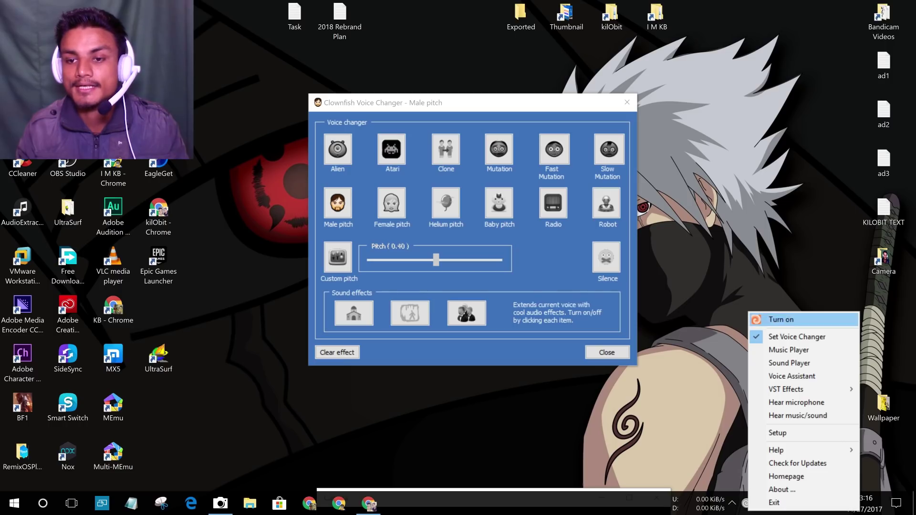
click(786, 319)
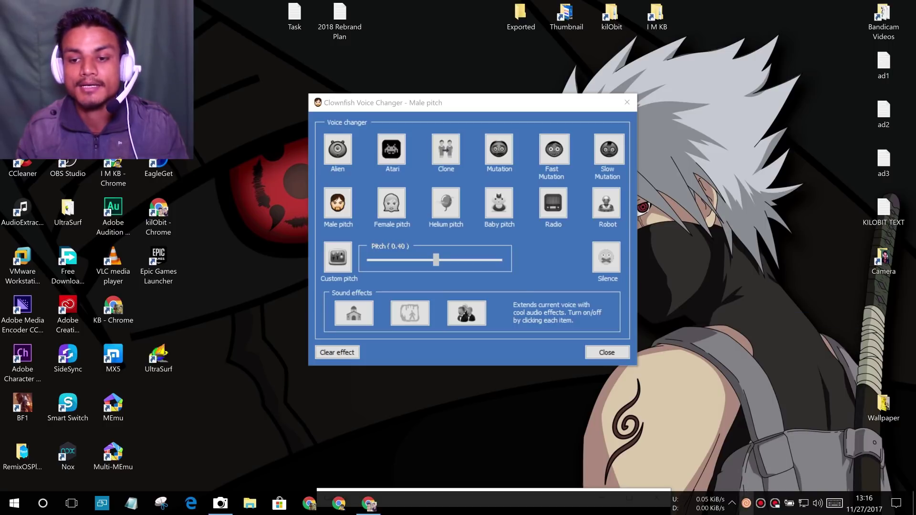
right_click(744, 503)
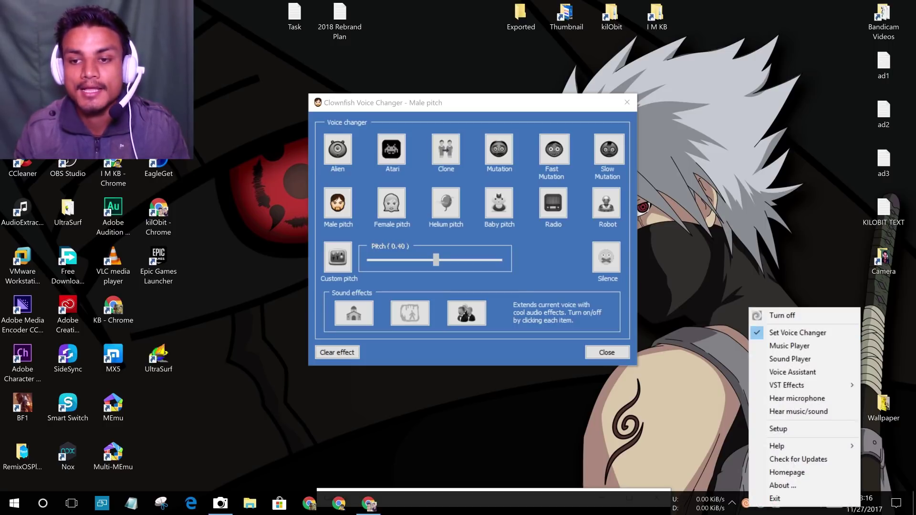
click(782, 315)
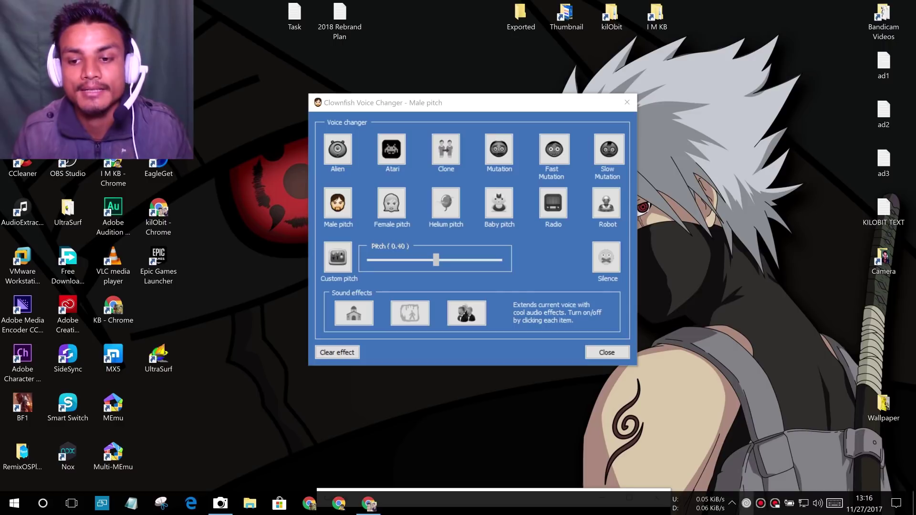
right_click(746, 502)
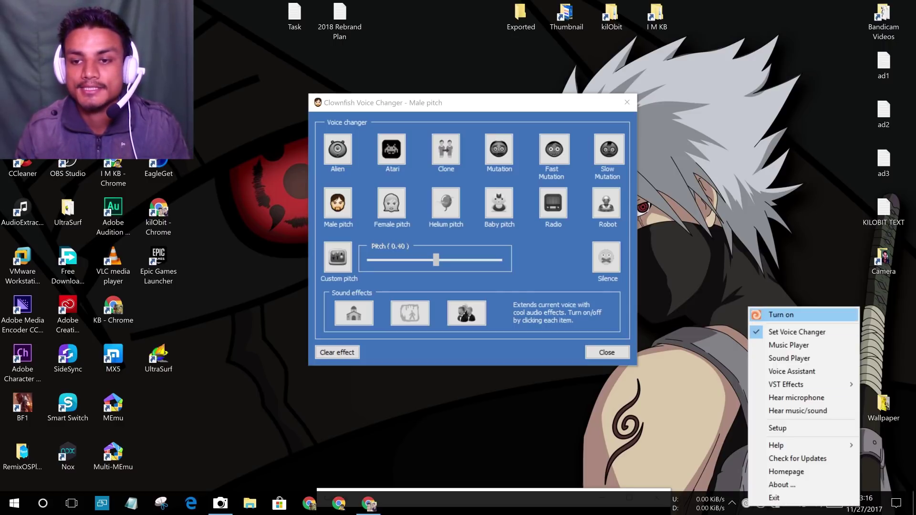
click(782, 314)
right_click(746, 503)
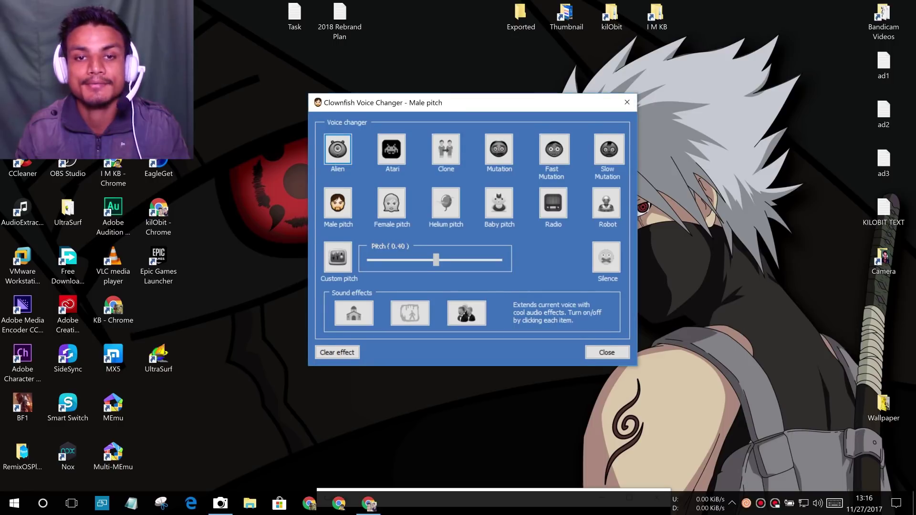
drag(464, 101, 495, 100)
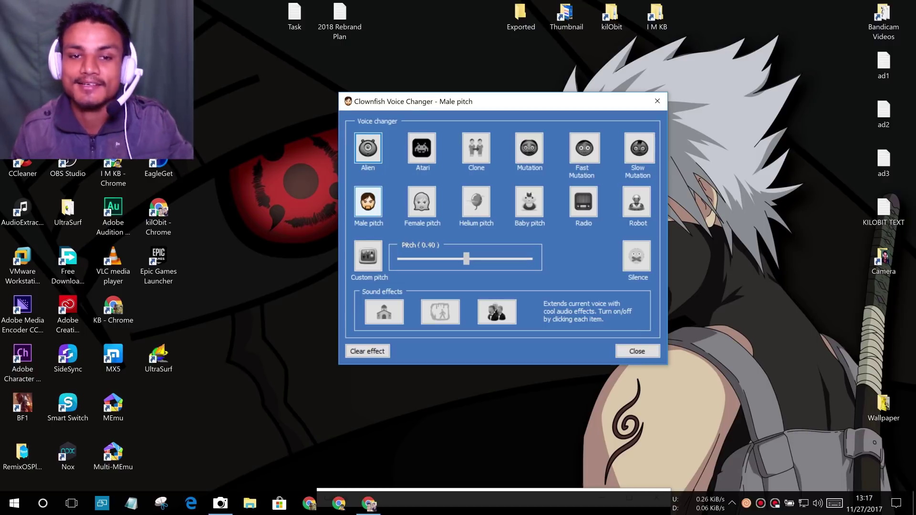
Alternate between Female pitch and Male pitch, finishing on Male pitch at 0.40.
click(422, 202)
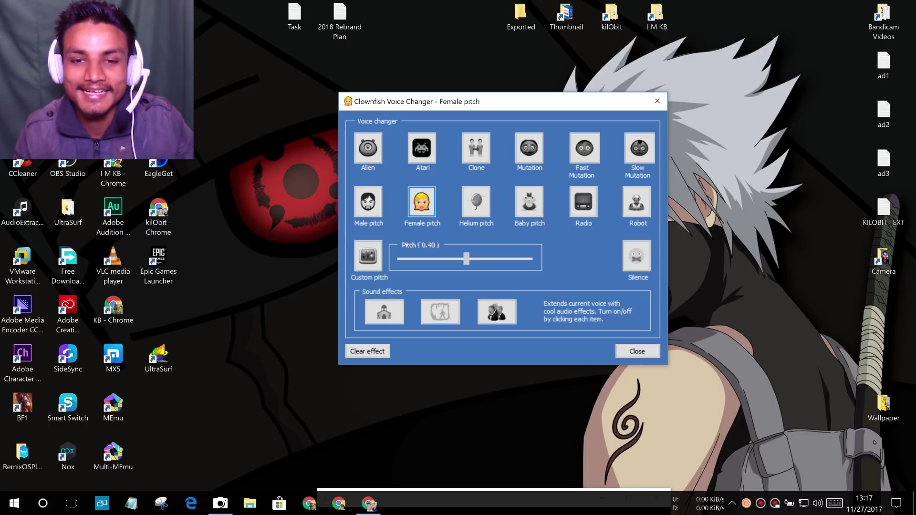
click(368, 201)
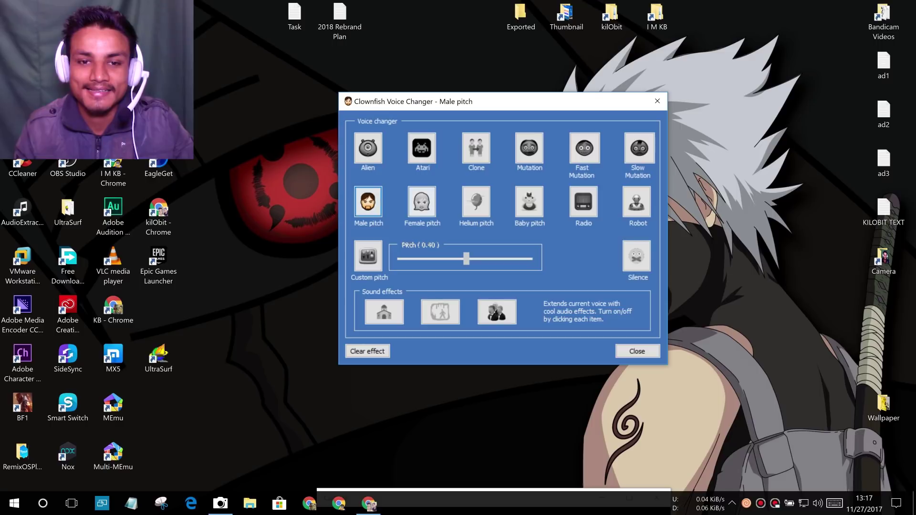
click(422, 202)
click(368, 202)
click(422, 201)
click(368, 201)
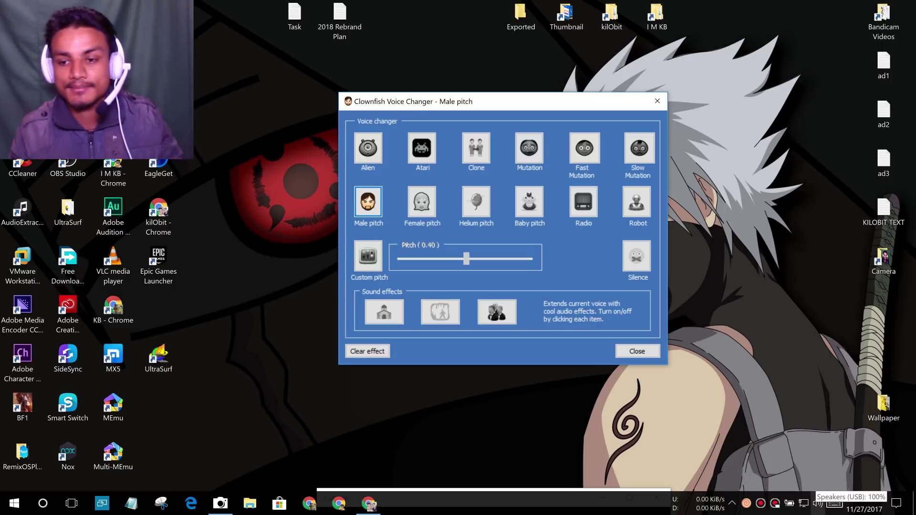
Open the Recording devices list in the Windows Sound dialog and move it right.
right_click(818, 503)
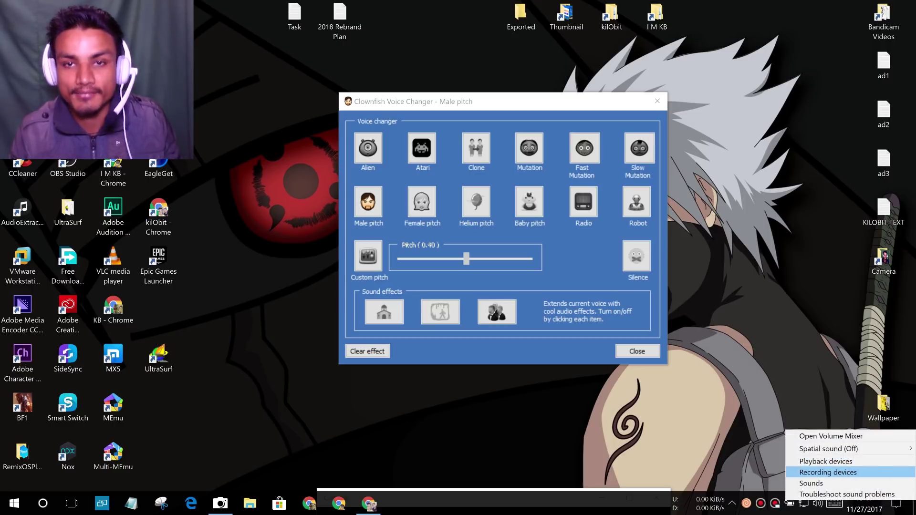
click(828, 473)
drag(162, 52, 576, 62)
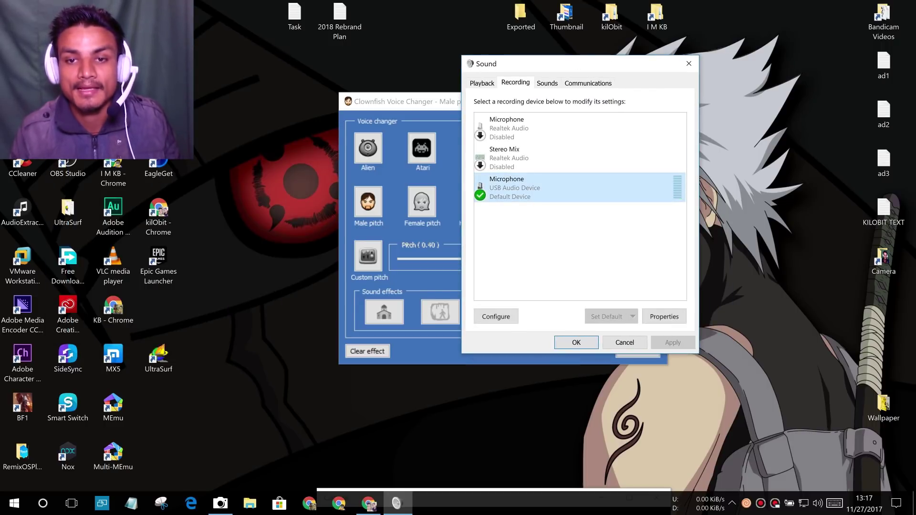
Enable Listen to this device in the USB Microphone properties and apply it.
right_click(529, 195)
click(560, 248)
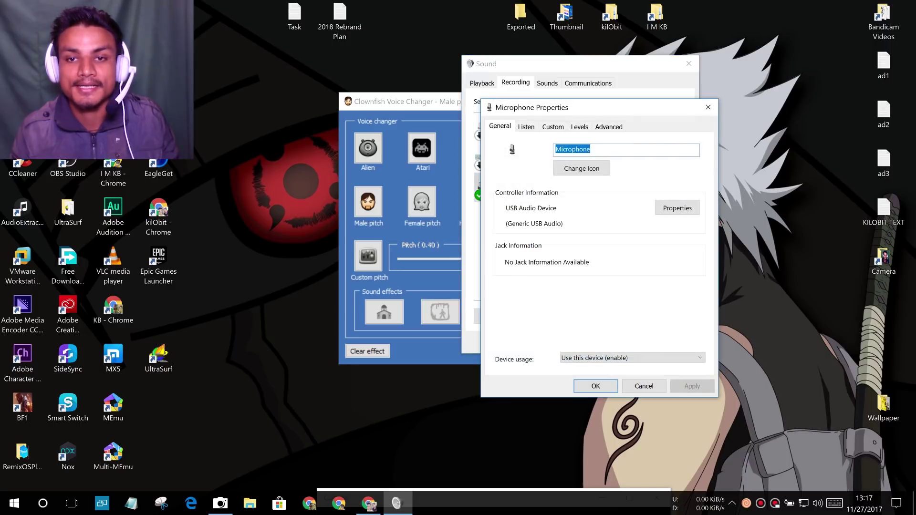
drag(532, 90, 539, 91)
click(513, 107)
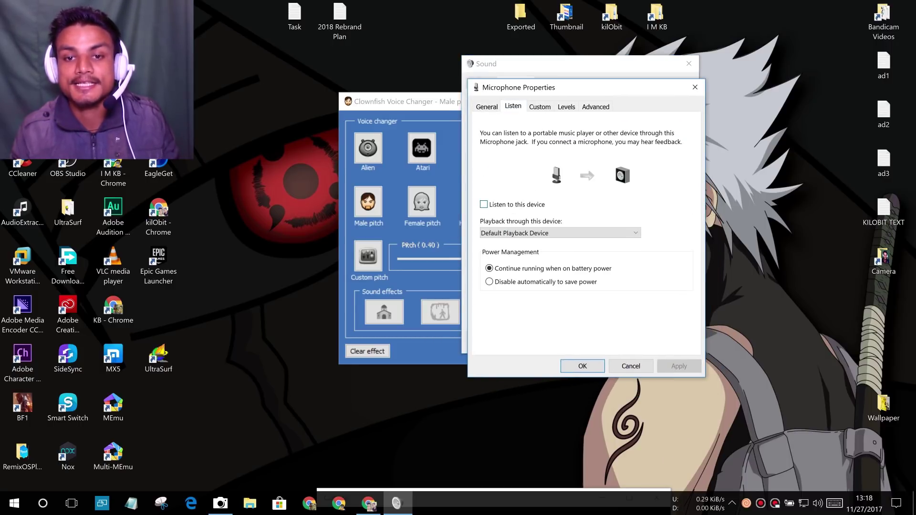
click(484, 205)
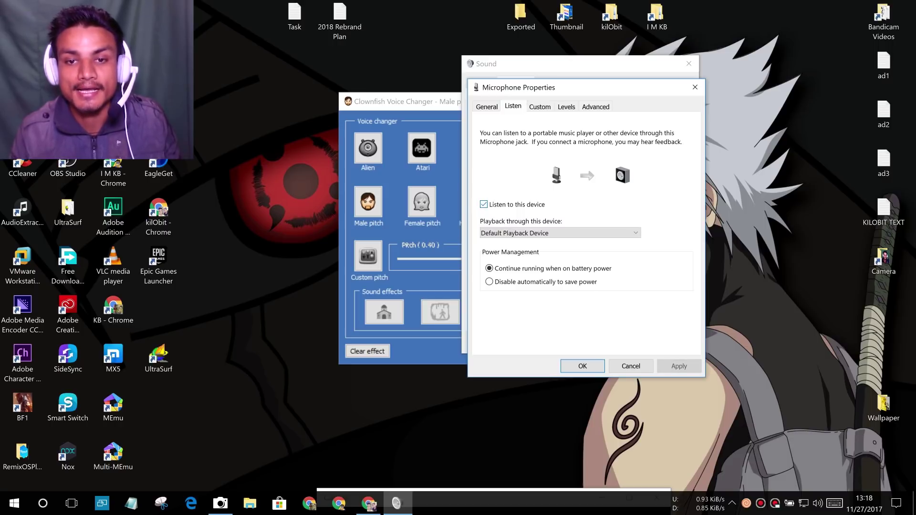
click(678, 366)
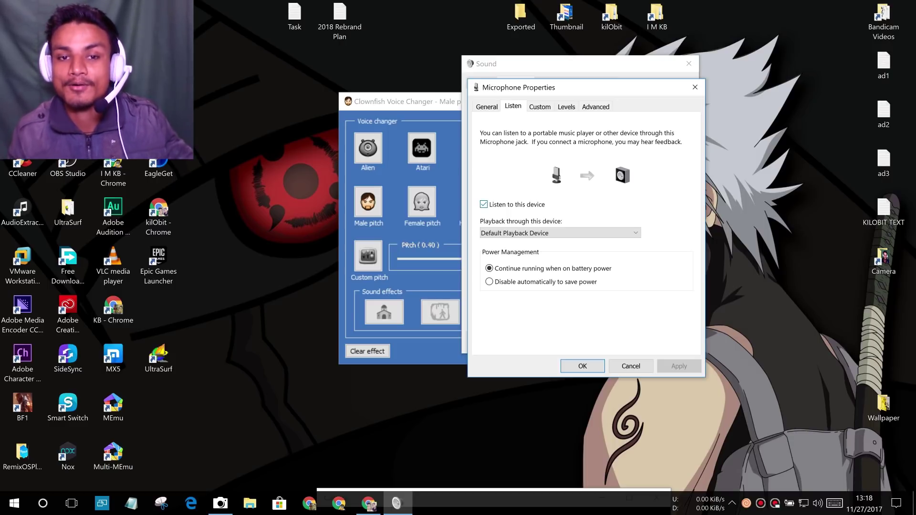
drag(540, 90, 675, 94)
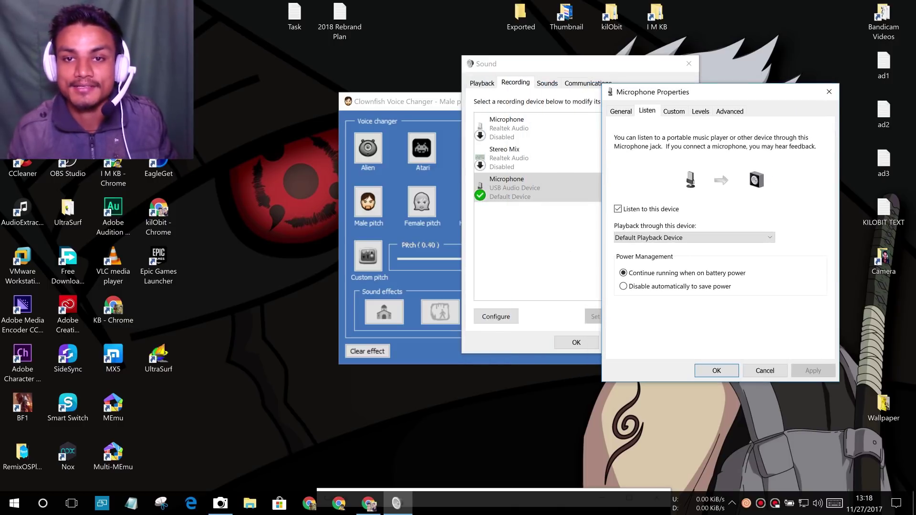
Select Female pitch in Clownfish, then untick Listen to this device and apply.
drag(438, 102, 257, 77)
click(241, 176)
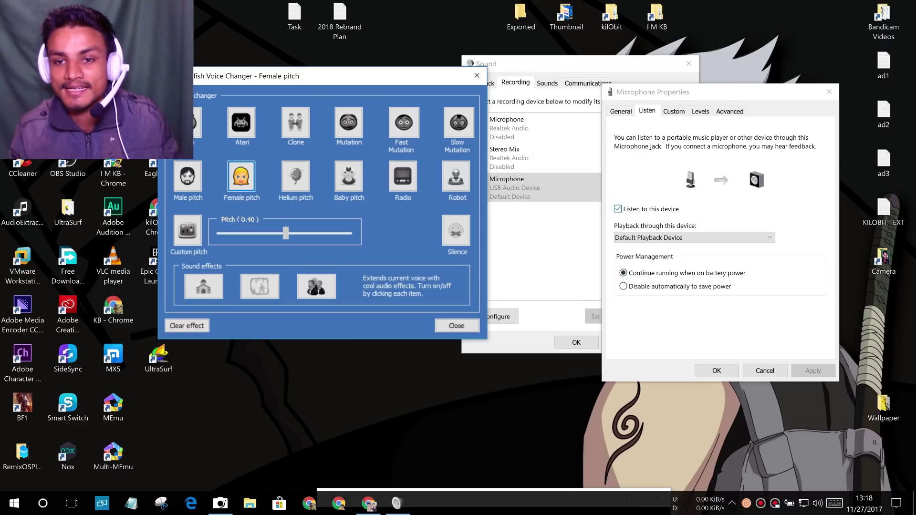
click(617, 209)
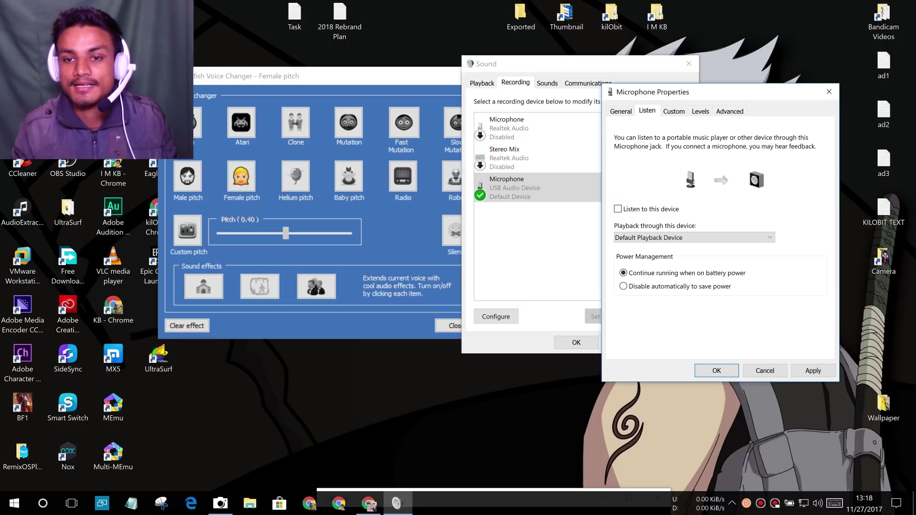
click(812, 370)
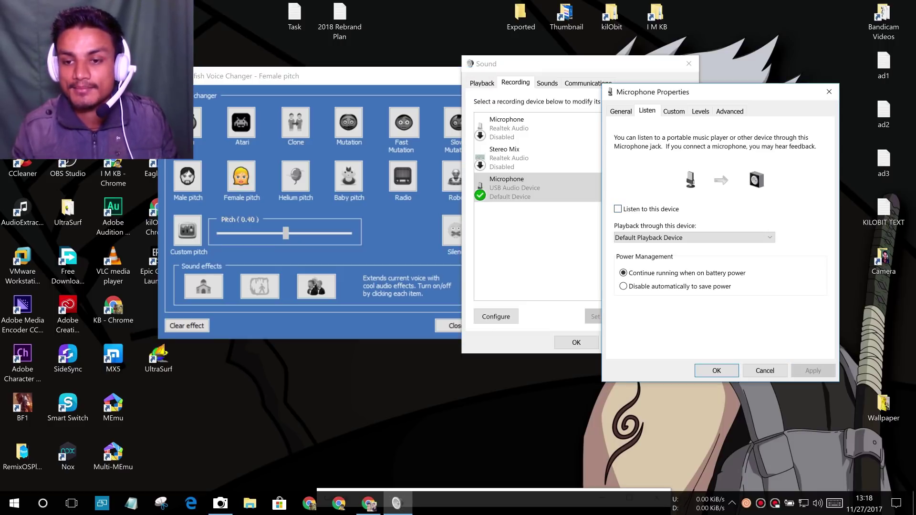
Close Microphone Properties and the Sound dialog with OK, and centre the Clownfish window.
click(716, 371)
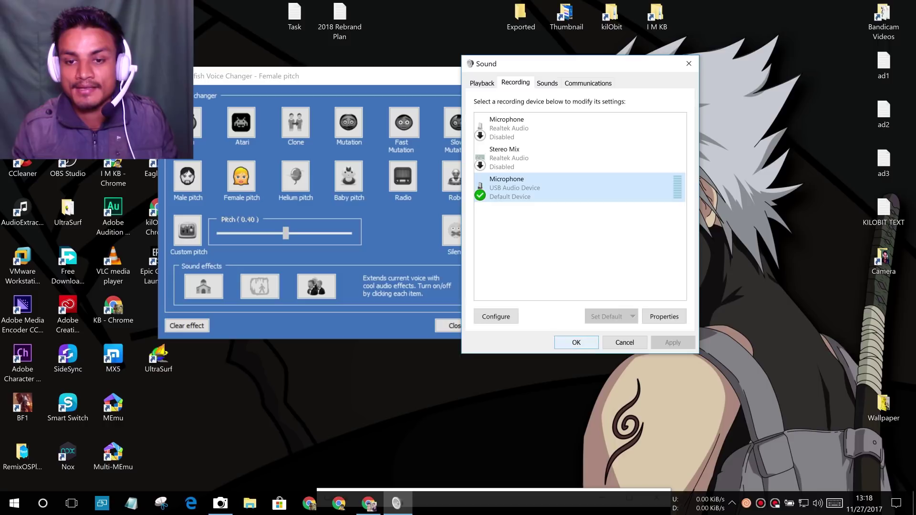
click(576, 342)
drag(330, 78, 470, 88)
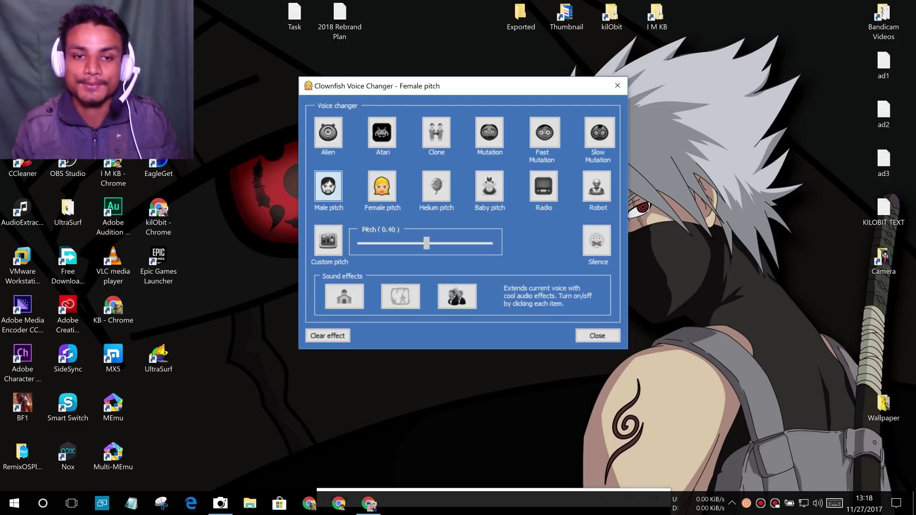
Alternate between Male and Female pitch several times, ending on Male pitch at 0.40.
click(329, 187)
click(381, 186)
click(329, 186)
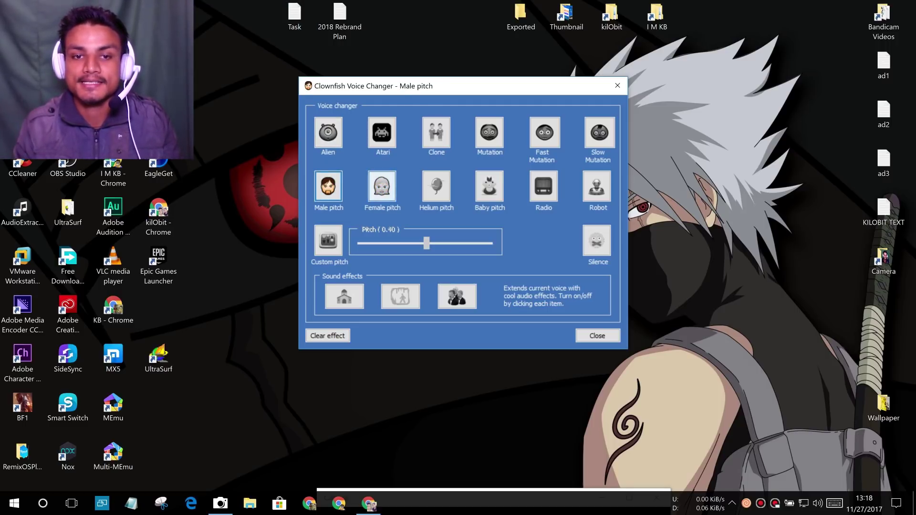
click(382, 186)
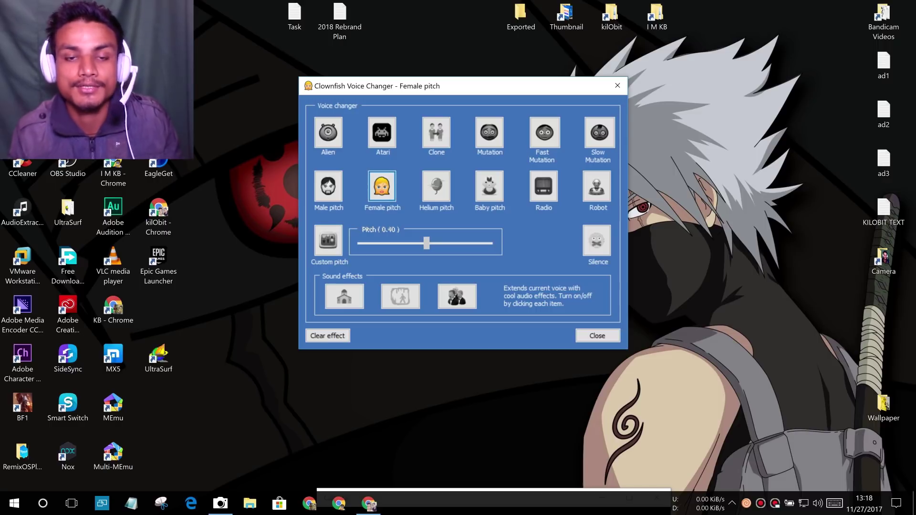
click(328, 187)
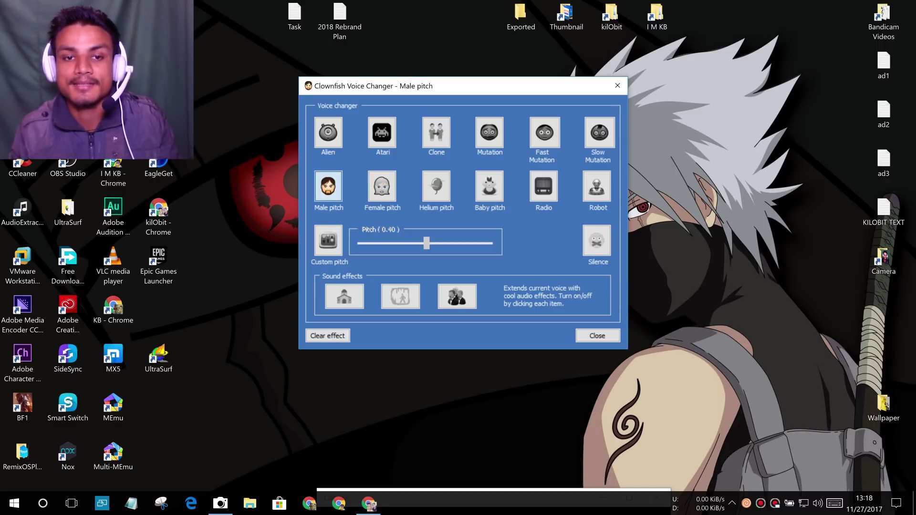
click(381, 187)
click(328, 187)
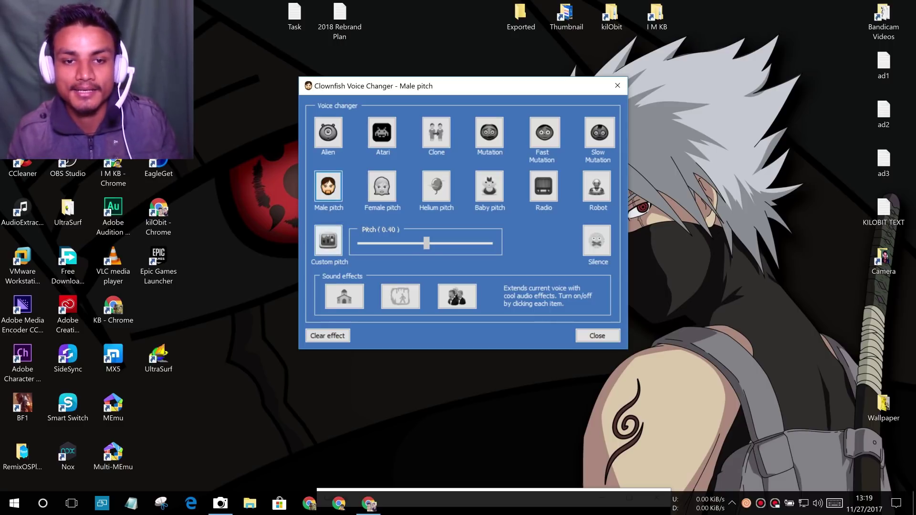
Select Custom pitch and drag the Pitch slider lower and higher, ending at -0.70.
click(328, 240)
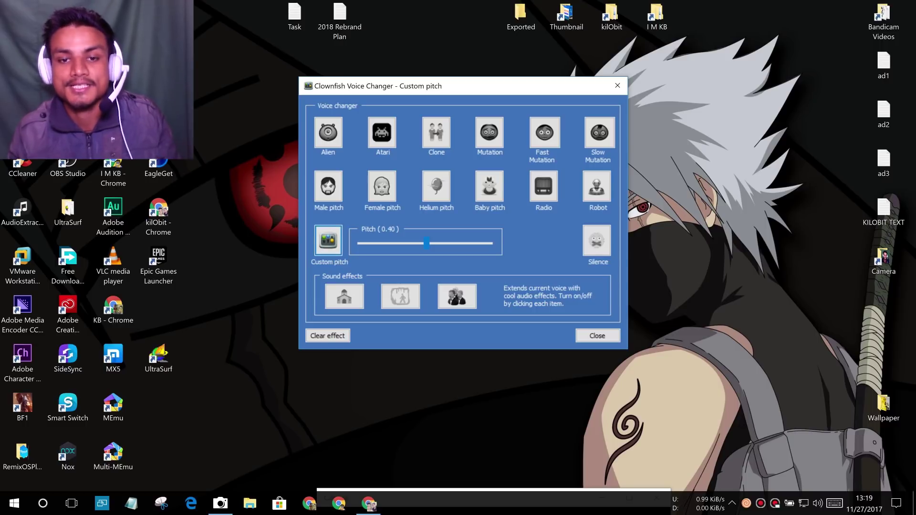
drag(427, 243, 401, 243)
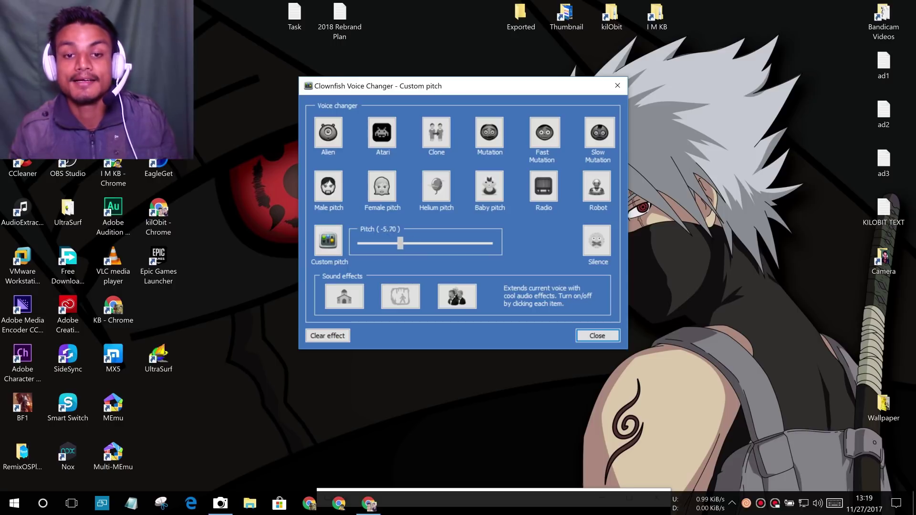
drag(400, 243, 442, 243)
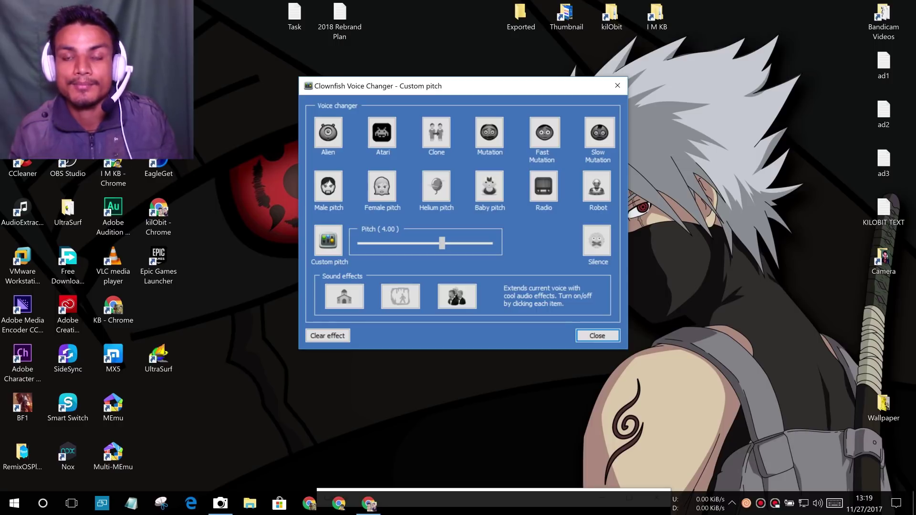
drag(441, 243, 422, 244)
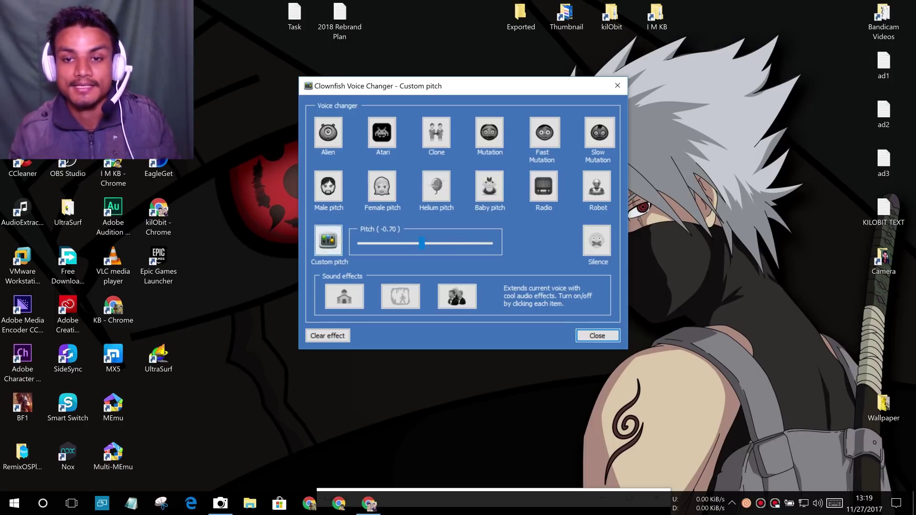
Try the Male, Female, Helium and Baby pitch, Radio and Robot voices in turn.
click(328, 186)
click(382, 186)
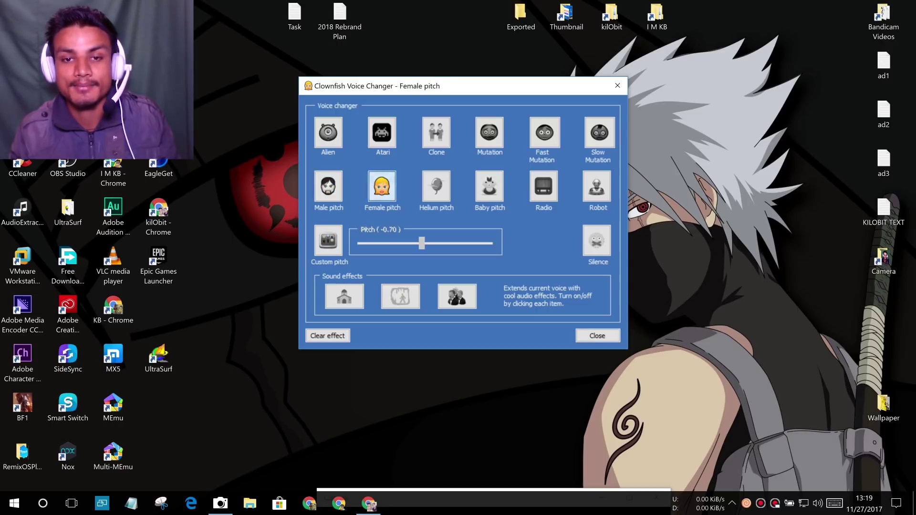
click(436, 186)
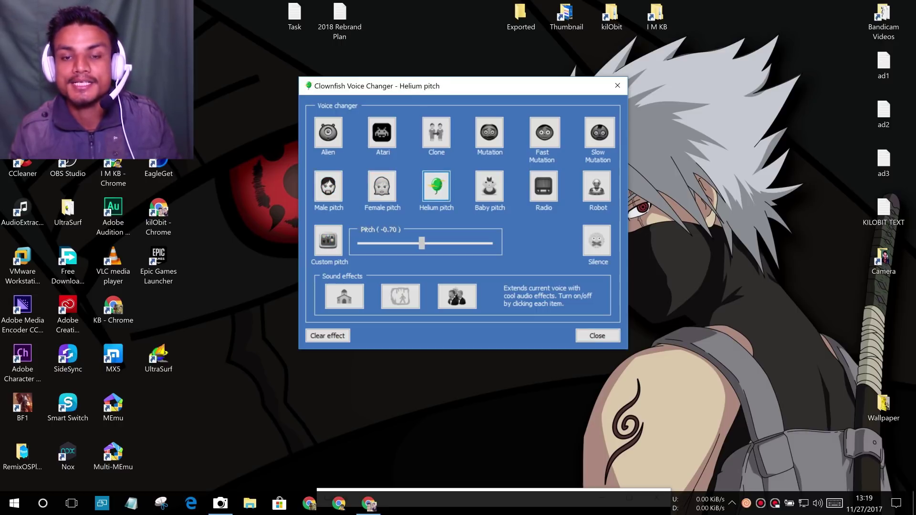
click(489, 186)
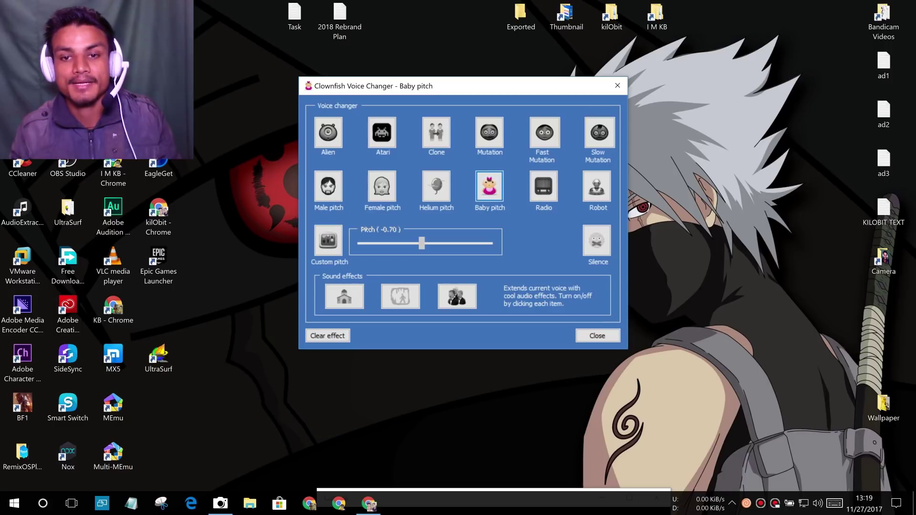
click(543, 186)
click(596, 186)
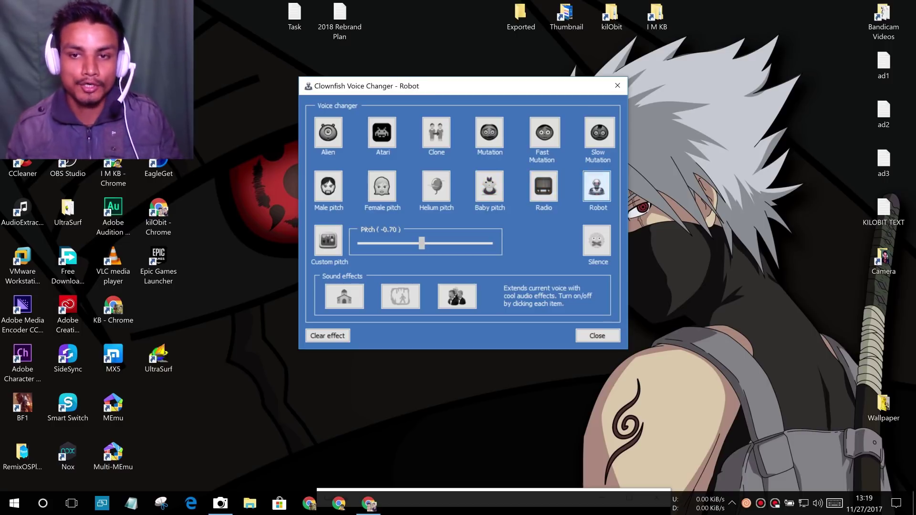
Try Slow Mutation, Fast Mutation, Mutation, Clone, Atari and Alien, then Male and finally Female pitch.
click(599, 132)
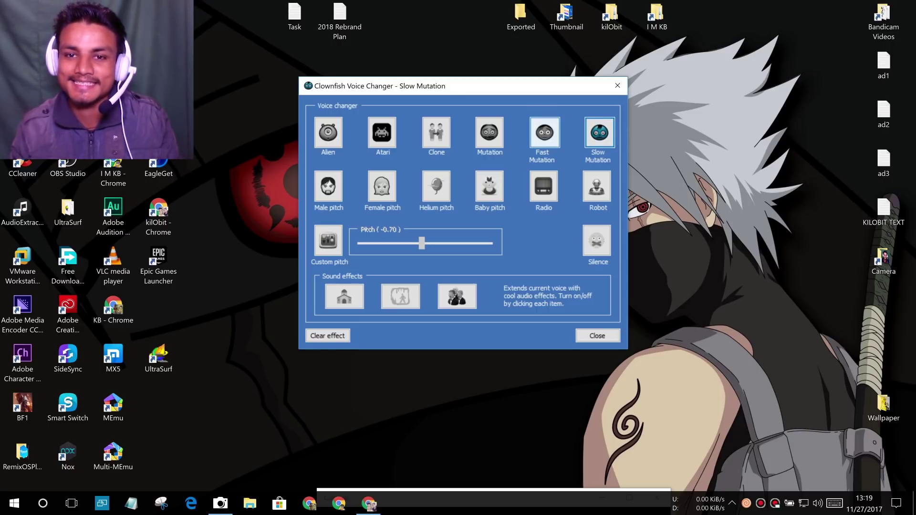
click(544, 132)
click(489, 132)
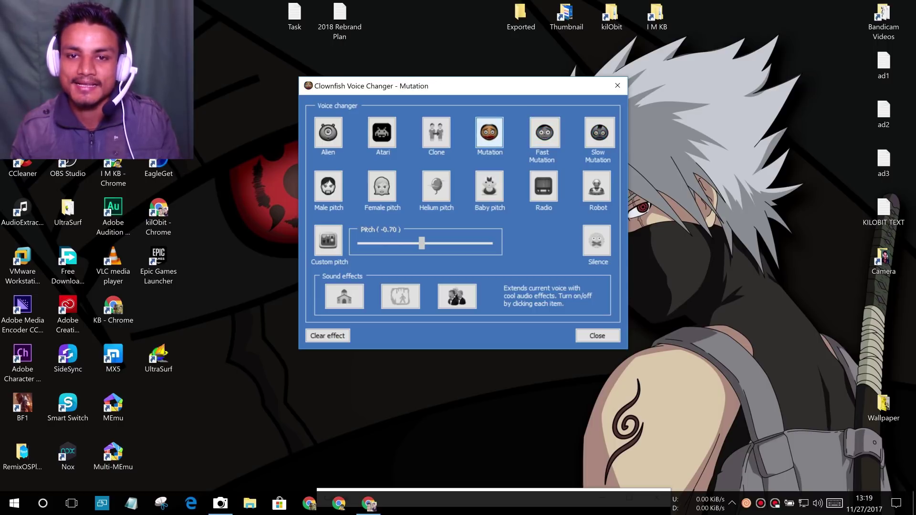
click(436, 132)
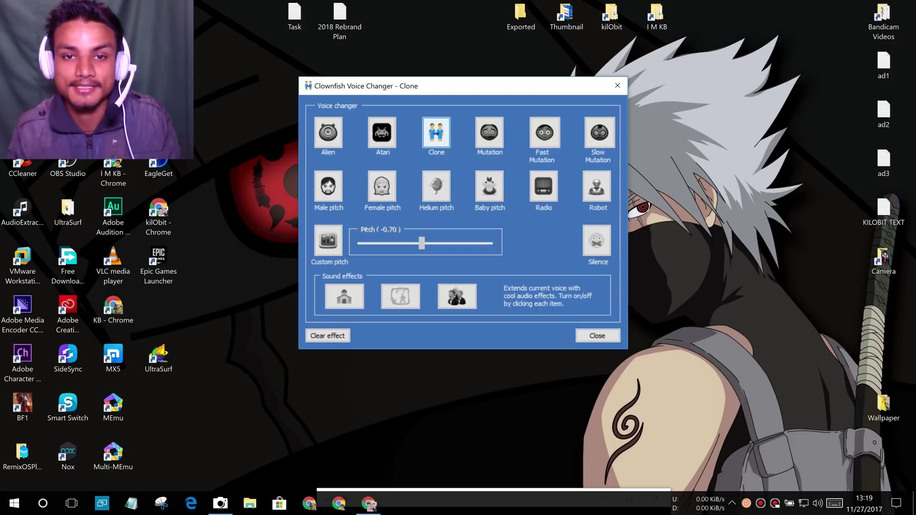
click(382, 132)
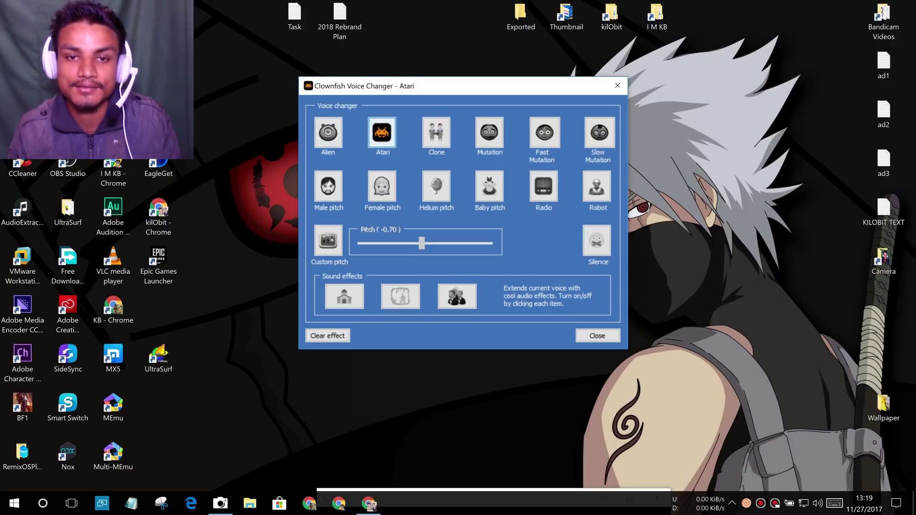
click(328, 133)
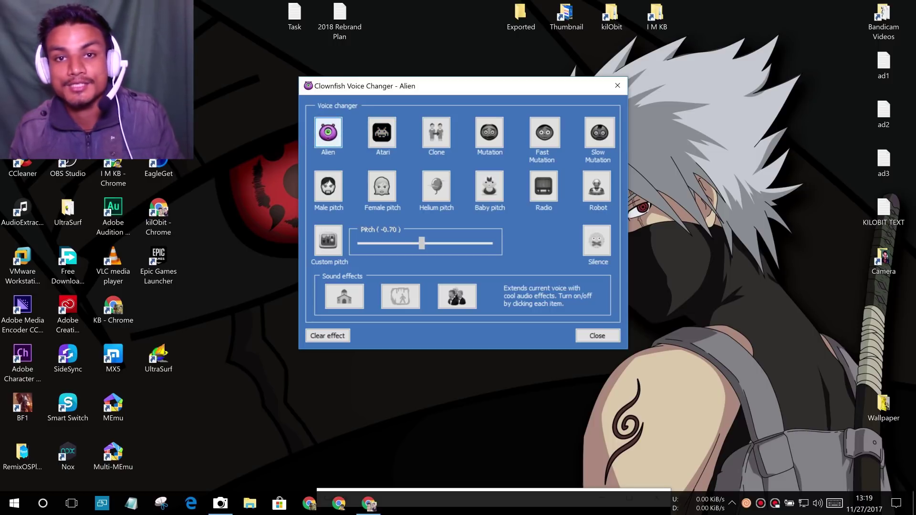
click(328, 186)
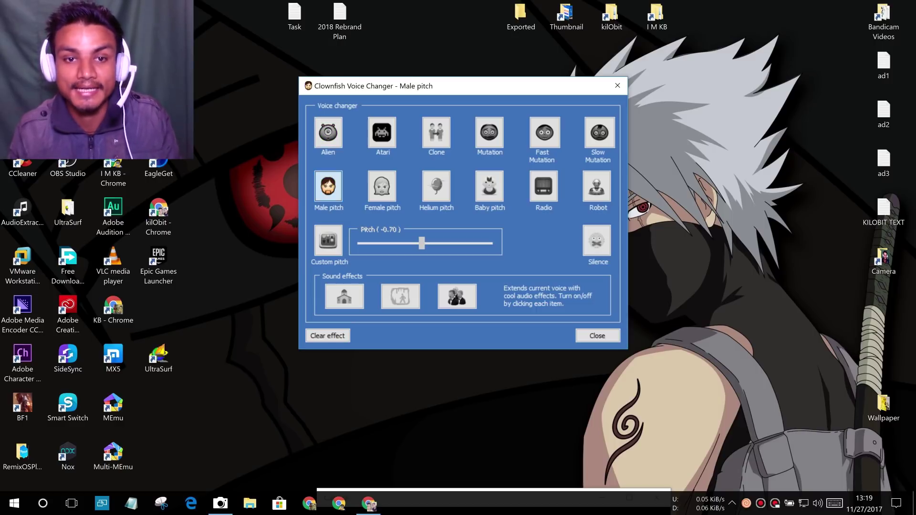
click(381, 186)
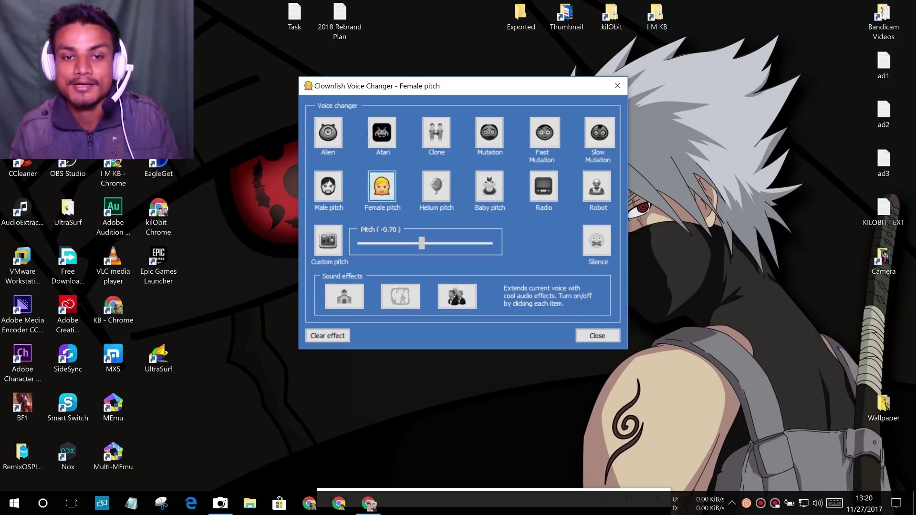
Clear the active voice effect and turn the voice changer off from the tray.
click(327, 336)
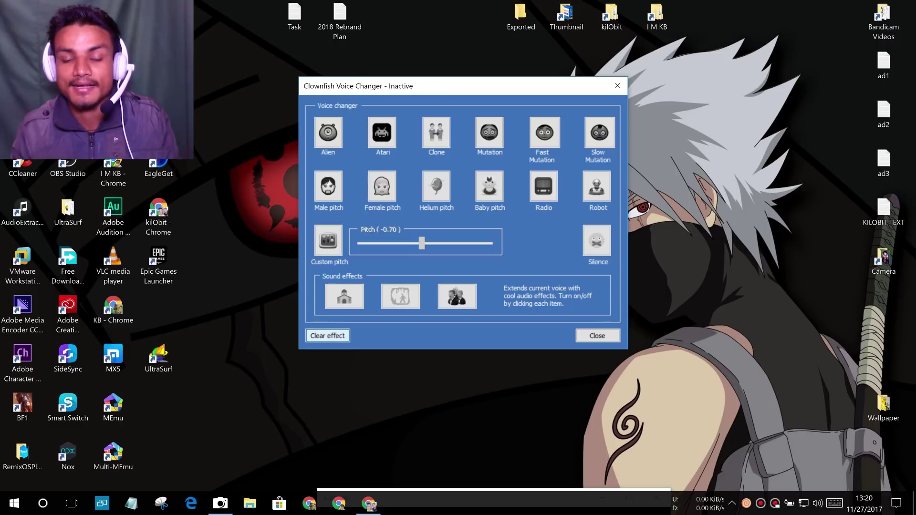
mouse_move(470, 87)
mouse_down()
mouse_move(460, 73)
mouse_move(477, 83)
mouse_up()
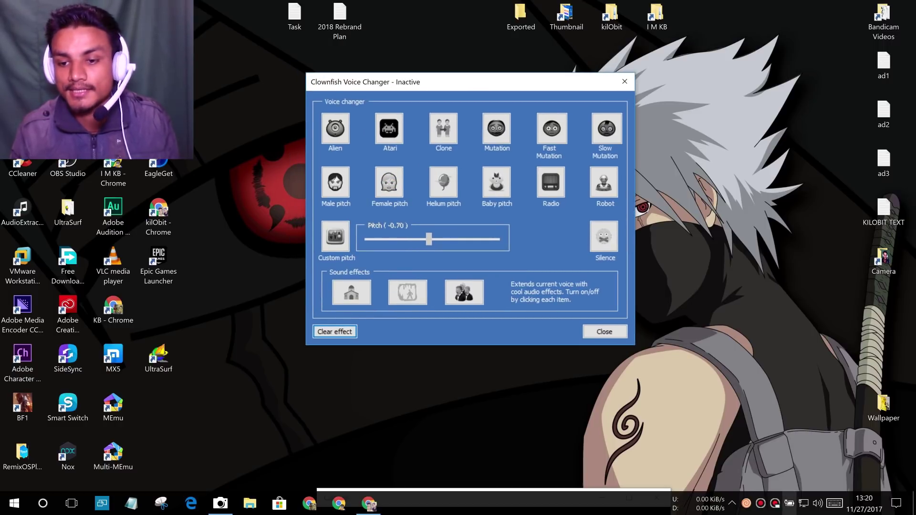
right_click(745, 503)
click(783, 313)
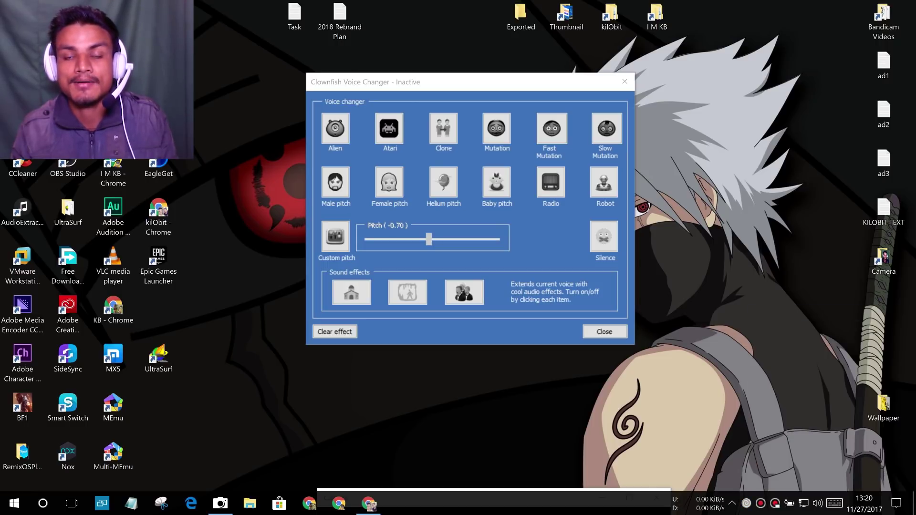
Reposition the Clownfish window and place its desktop shortcut beside KB - Chrome.
mouse_move(493, 82)
mouse_down()
mouse_move(443, 96)
mouse_move(487, 95)
mouse_move(458, 206)
mouse_move(501, 148)
mouse_move(489, 83)
mouse_up()
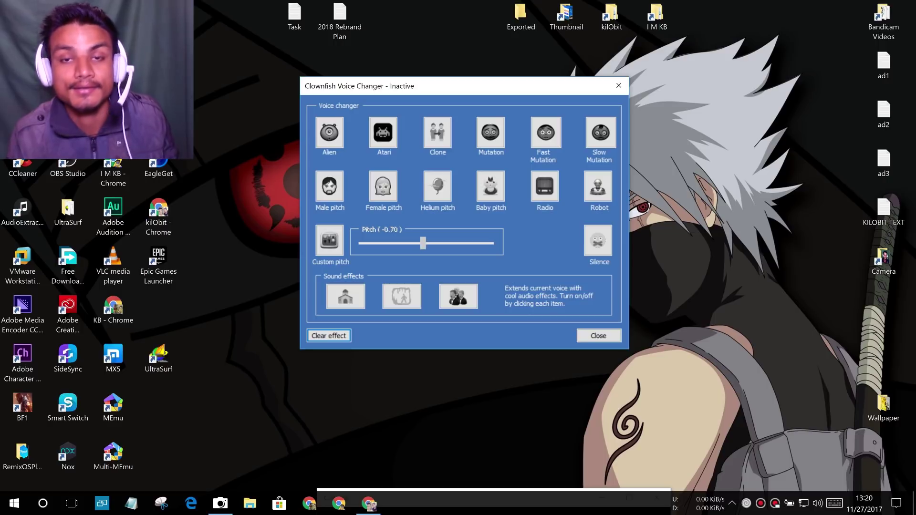
drag(454, 94, 632, 97)
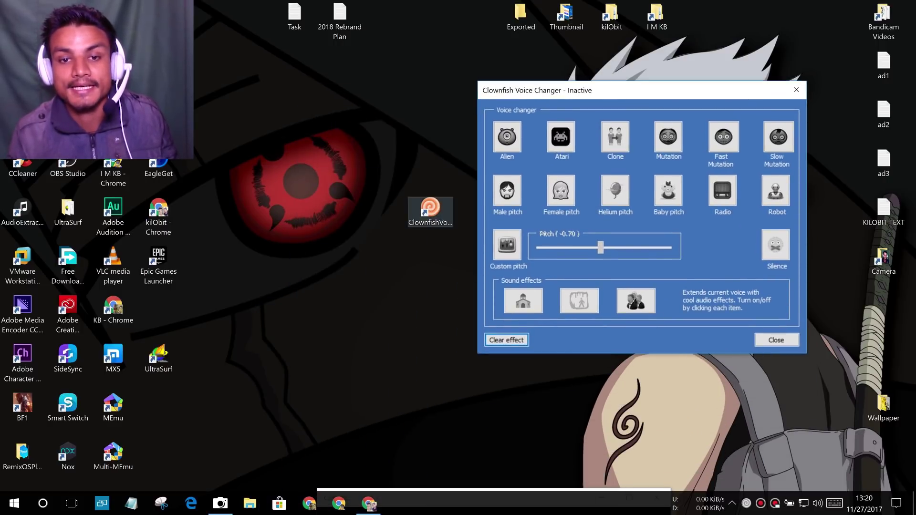
drag(431, 209, 159, 310)
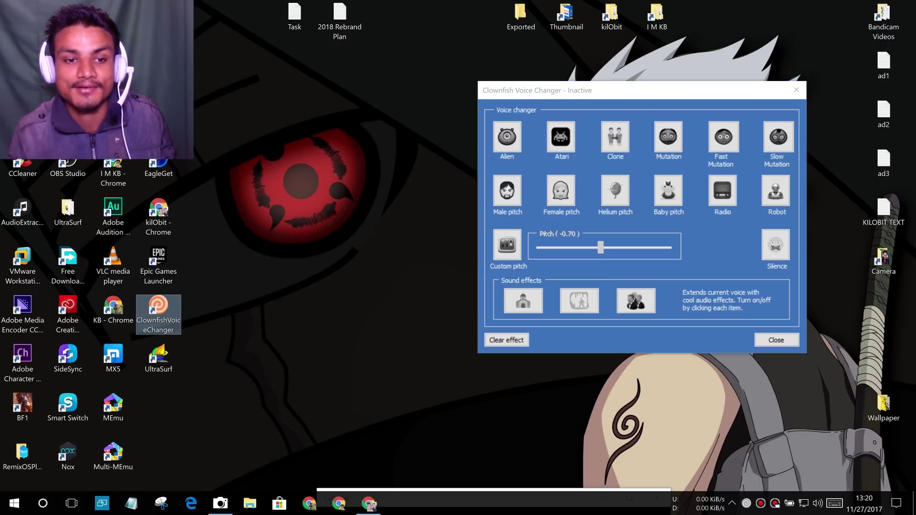
drag(634, 93, 460, 108)
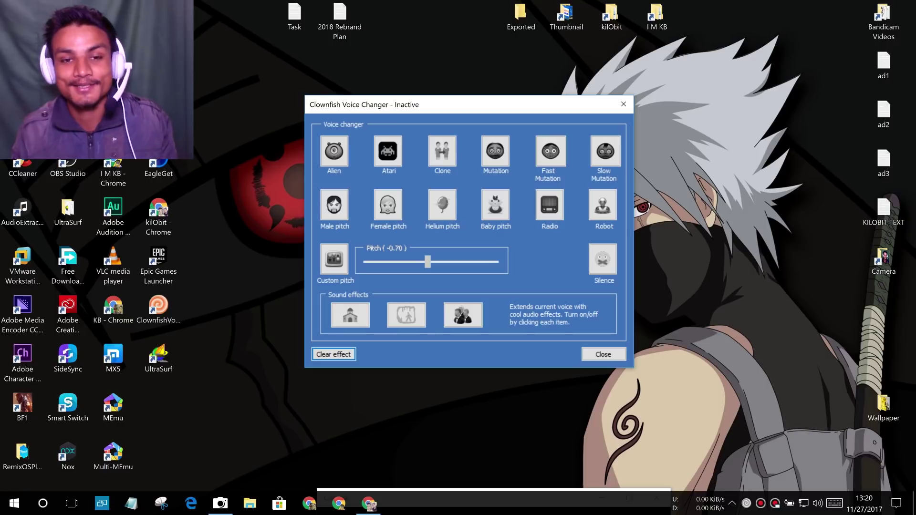
drag(435, 104, 448, 96)
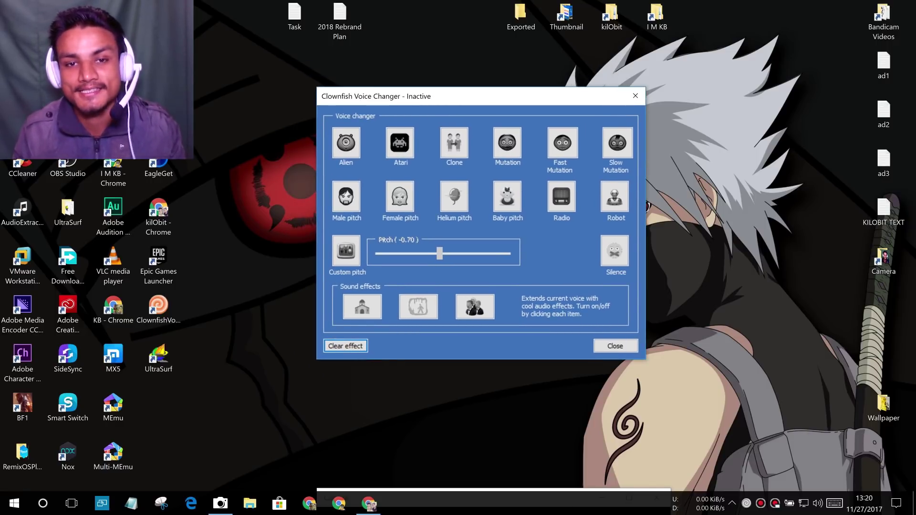
drag(451, 99, 427, 96)
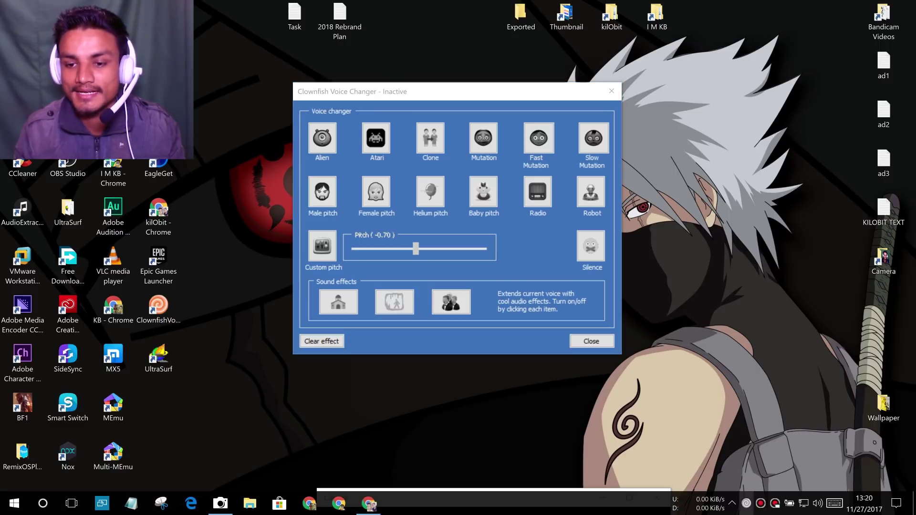
Re-enable Clownfish from its tray icon, try Male pitch, then settle on Female pitch.
right_click(746, 502)
click(768, 310)
click(323, 191)
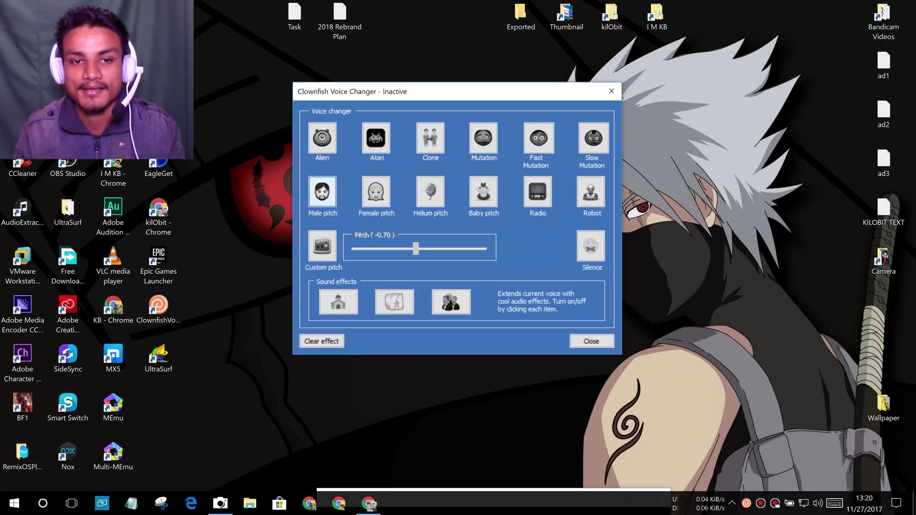
drag(462, 98, 484, 100)
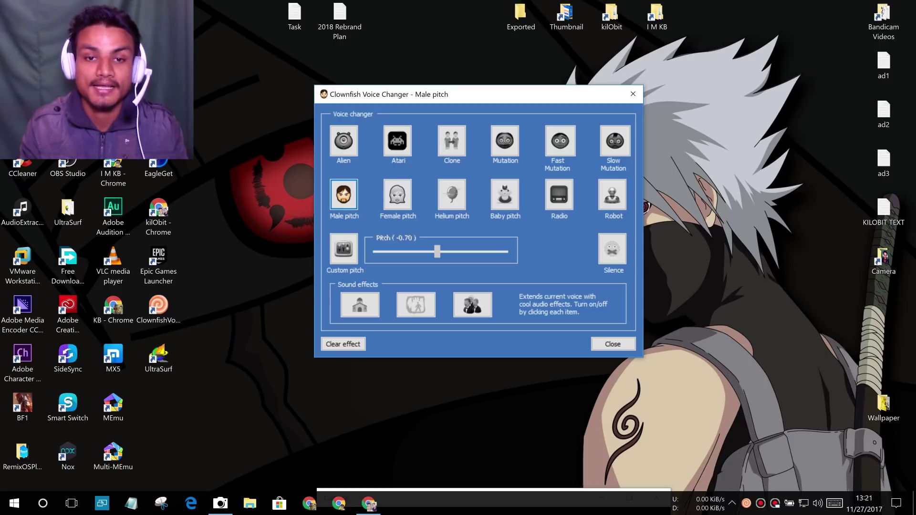
click(397, 195)
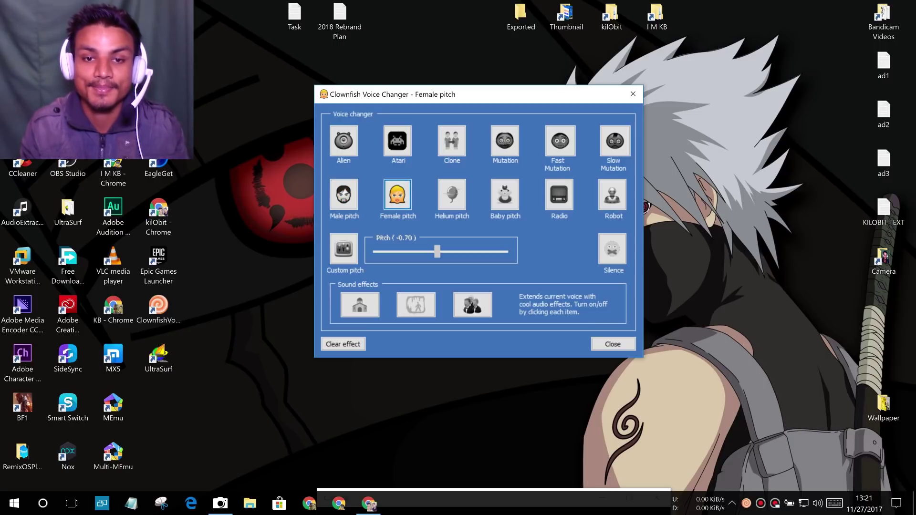